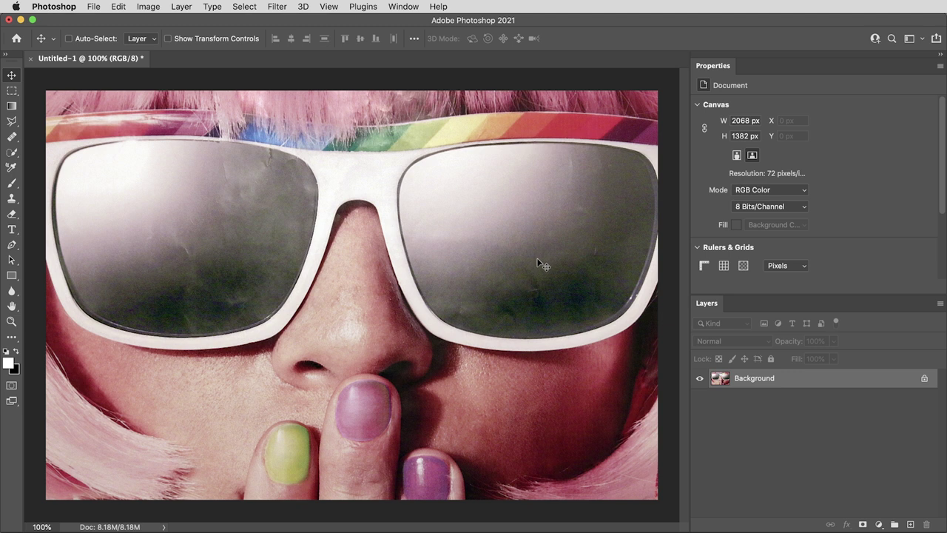
Step: Open the adjustment layer menu from the Layers panel for the sunglasses portrait
{"action": "left_click", "coordinate": [879, 524]}
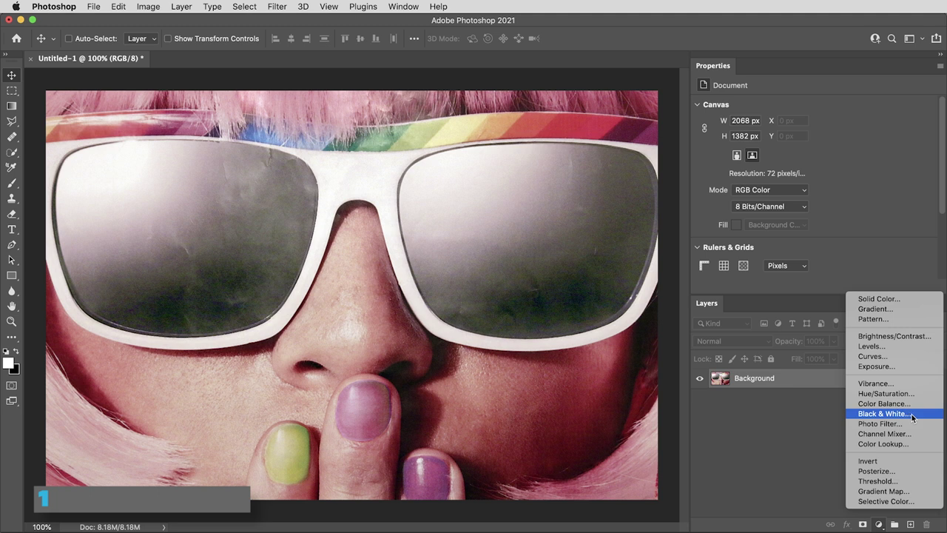
Step: Add a Black & White adjustment layer to make the portrait grayscale, then reopen the adjustment menu
{"action": "left_click", "coordinate": [901, 415]}
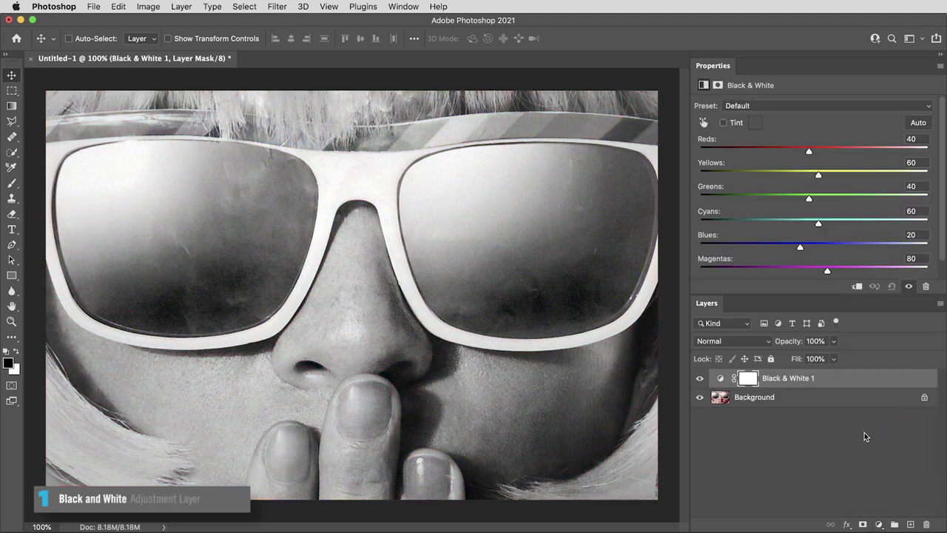
{"action": "left_click", "coordinate": [879, 524]}
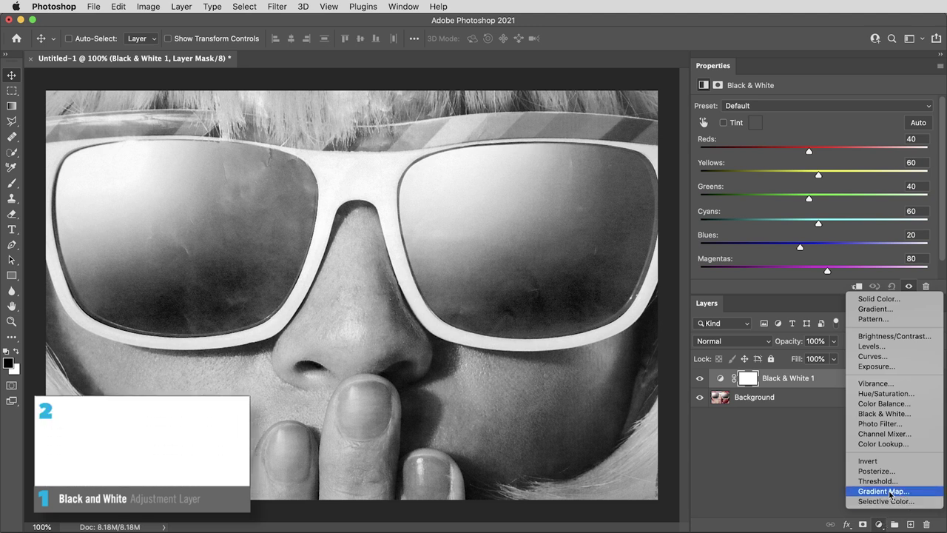
Step: Add Gradient Map 1 above Black & White 1 and open its Foreground to Background gradient for editing
{"action": "left_click", "coordinate": [890, 491]}
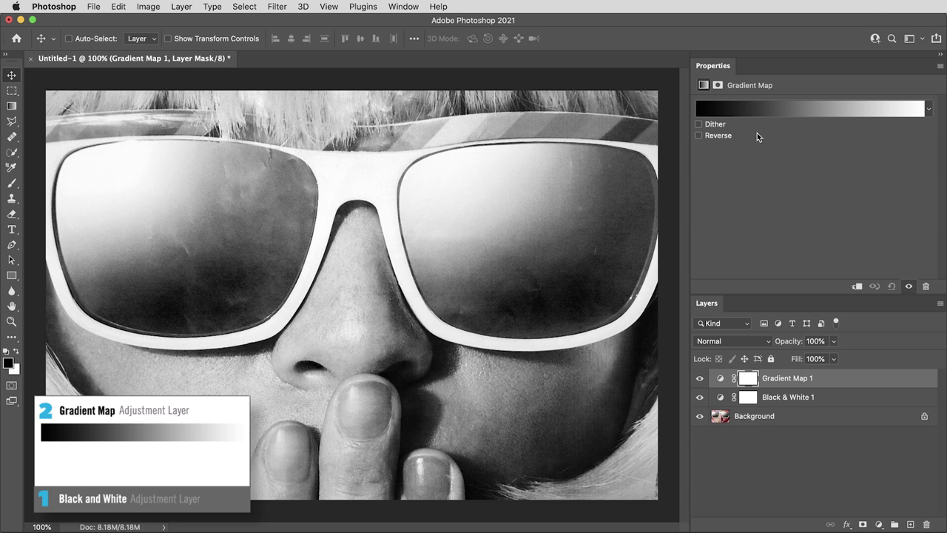
{"action": "left_click", "coordinate": [807, 109]}
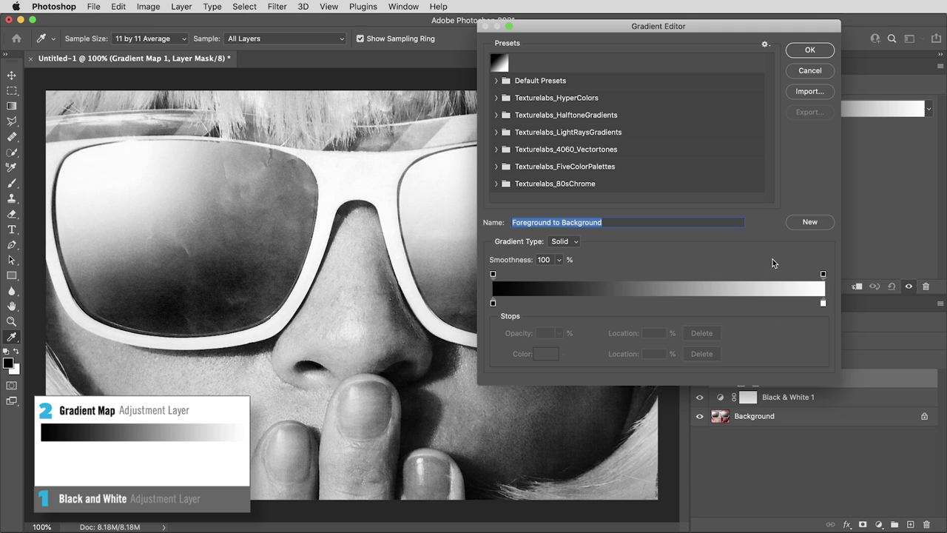
Step: Recolor the gradient's white right-end stop to magenta ff009c, tinting the portrait pink
{"action": "left_click", "coordinate": [822, 304]}
{"action": "left_click", "coordinate": [547, 355]}
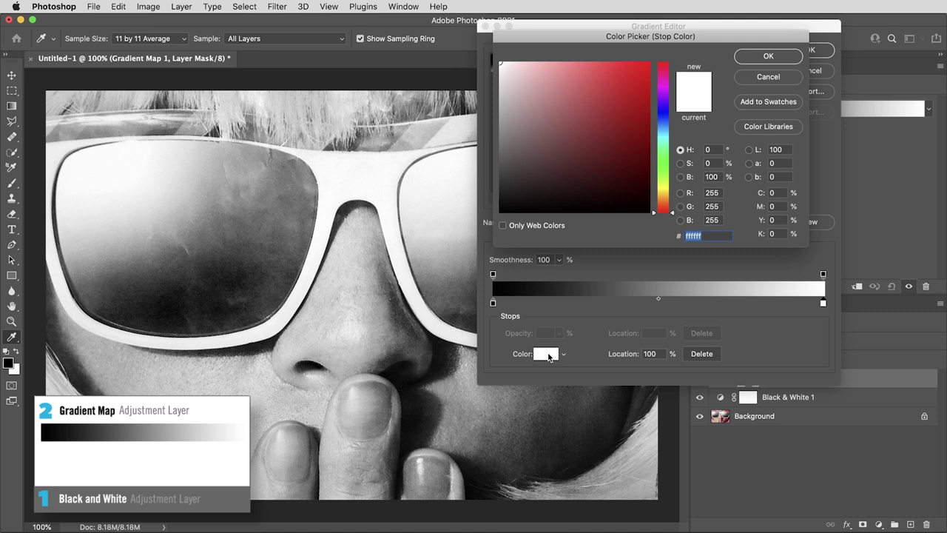
{"action": "left_click", "coordinate": [663, 79]}
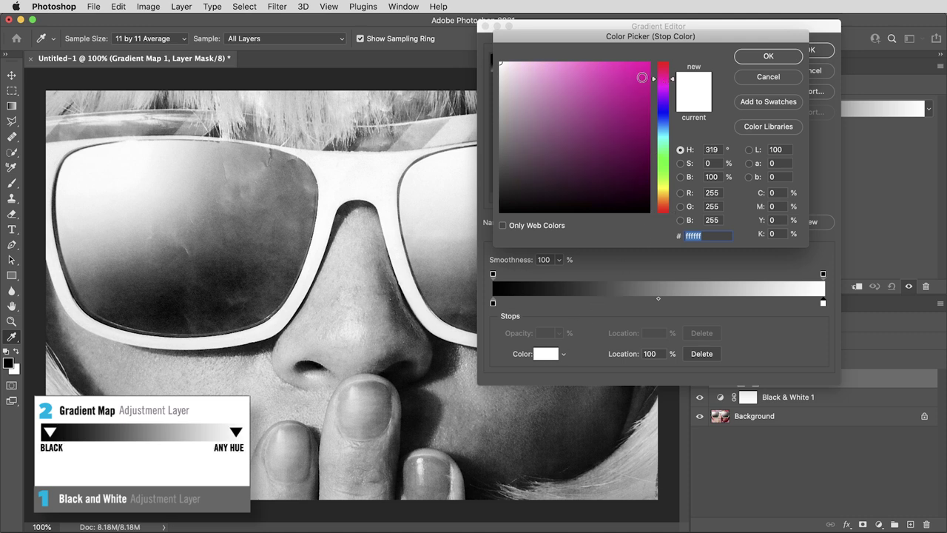
{"action": "left_click", "coordinate": [630, 81]}
{"action": "type", "text": "ff00a8"}
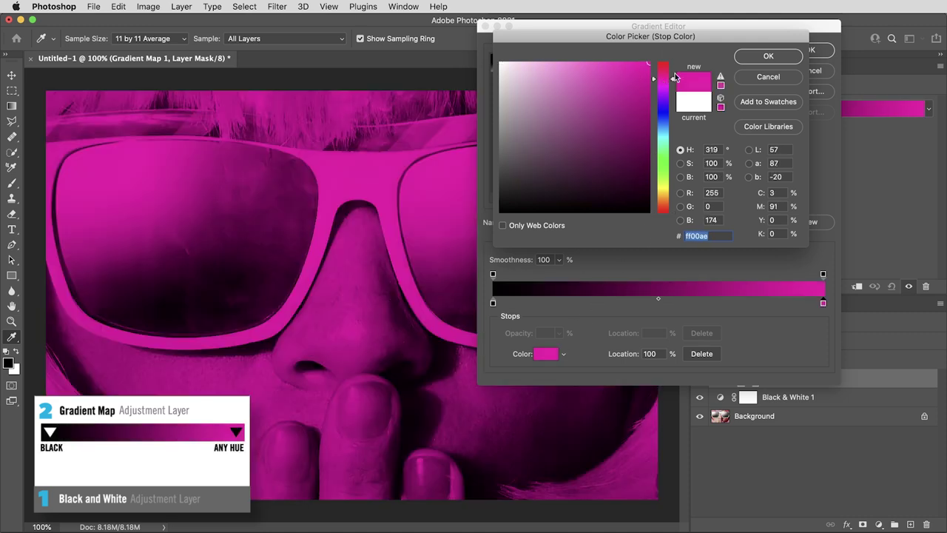
{"action": "left_click", "coordinate": [672, 77]}
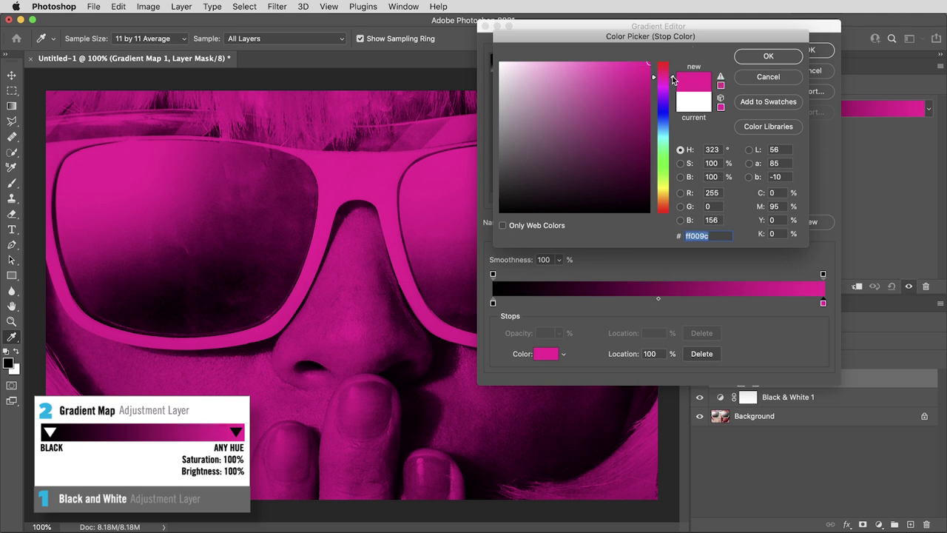
{"action": "left_click", "coordinate": [737, 61]}
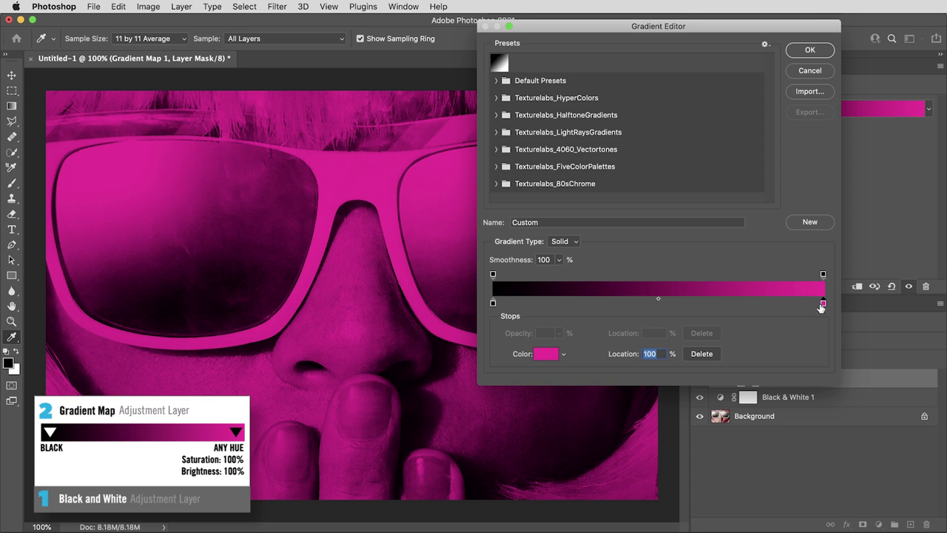
Step: Move the magenta stop to about 50% and add a white stop at 100%
{"action": "left_click_drag", "start_coordinate": [823, 302], "coordinate": [659, 309]}
{"action": "left_click", "coordinate": [776, 303]}
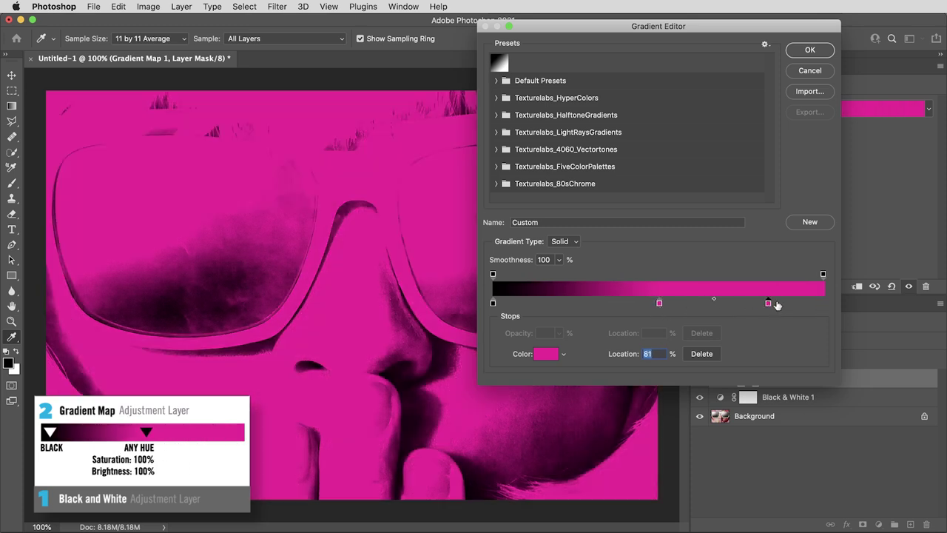
{"action": "left_click_drag", "start_coordinate": [776, 302], "coordinate": [860, 308]}
{"action": "left_click", "coordinate": [545, 353]}
{"action": "left_click", "coordinate": [501, 64]}
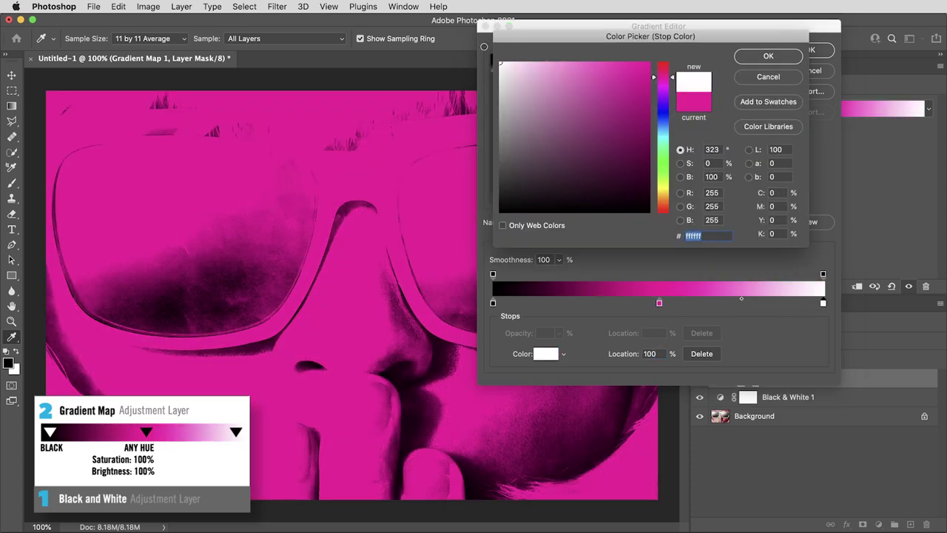
{"action": "left_click", "coordinate": [765, 59]}
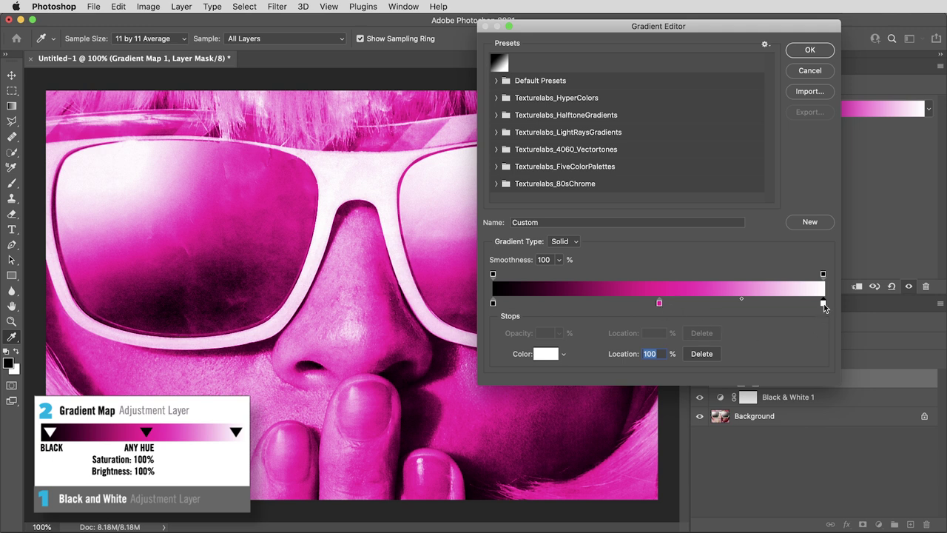
Step: Delete the white end stop and add a magenta stop at the gradient's 100% end
{"action": "left_click_drag", "start_coordinate": [824, 308], "coordinate": [825, 324]}
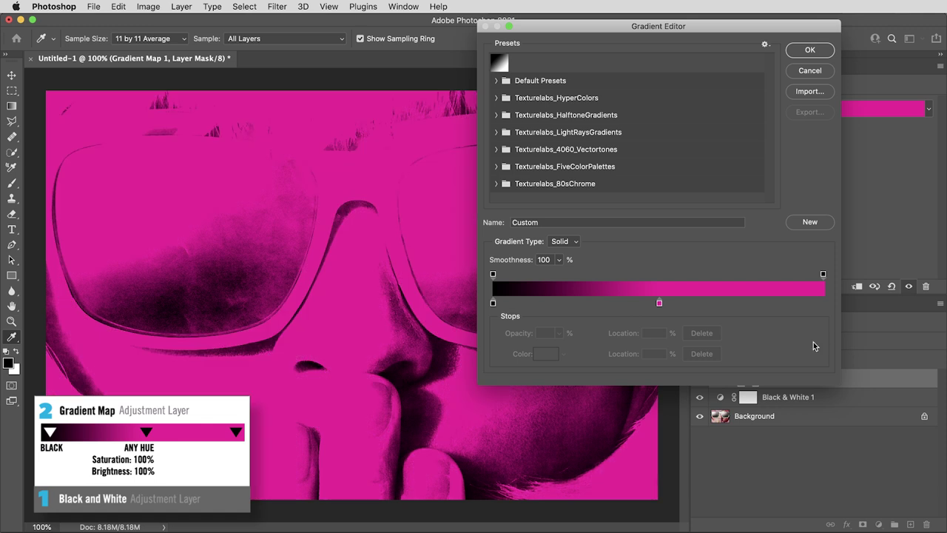
{"action": "left_click", "coordinate": [659, 302]}
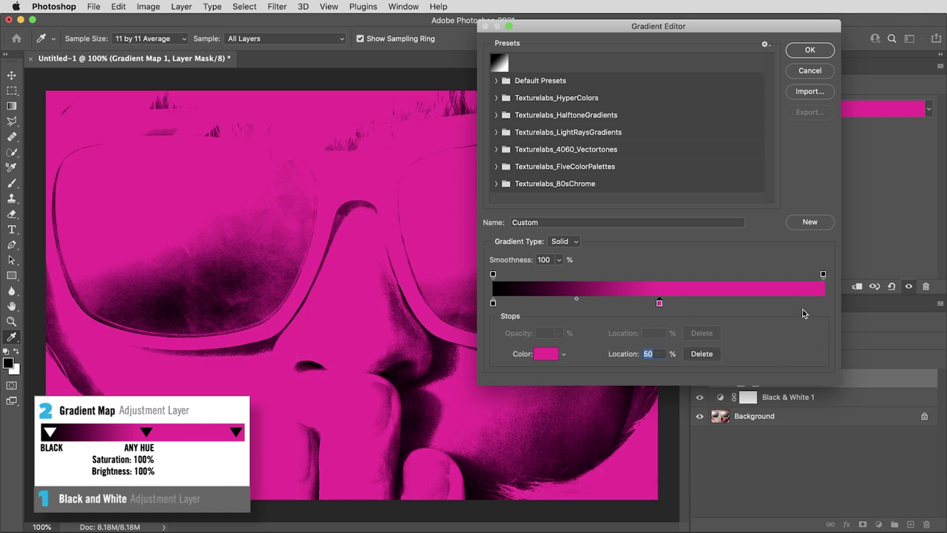
{"action": "left_click_drag", "start_coordinate": [806, 303], "coordinate": [833, 306]}
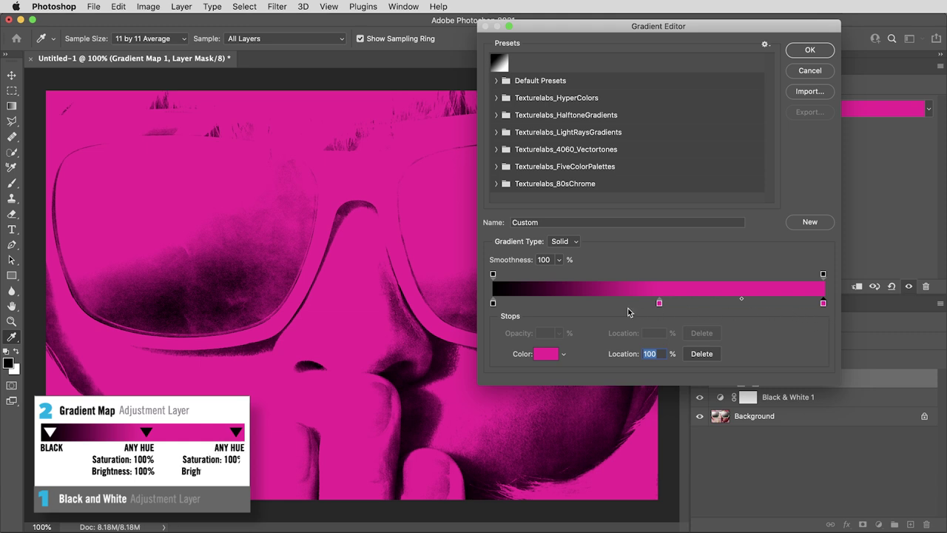
{"action": "left_click", "coordinate": [546, 354]}
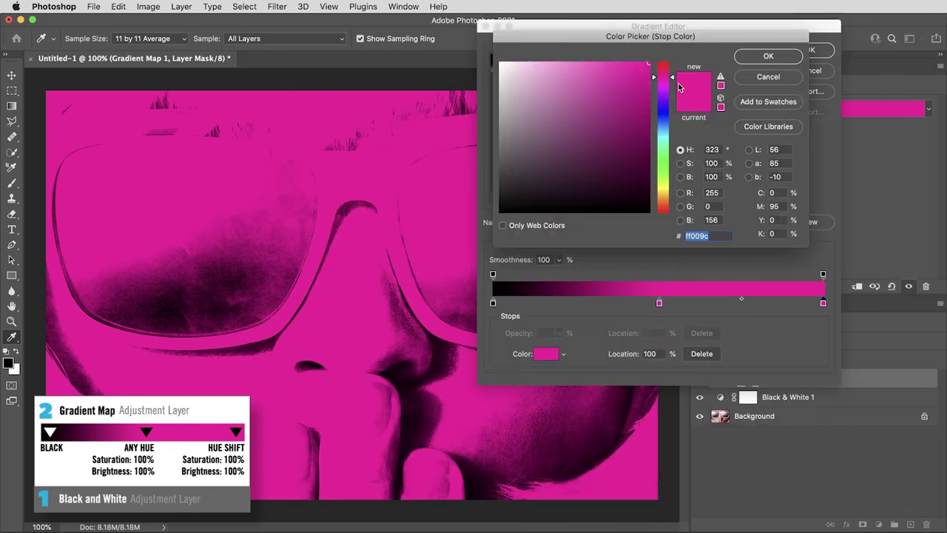
Step: Shift the 100% stop's hue toward purple until the hex reads ff00de
{"action": "left_click_drag", "start_coordinate": [671, 78], "coordinate": [672, 88]}
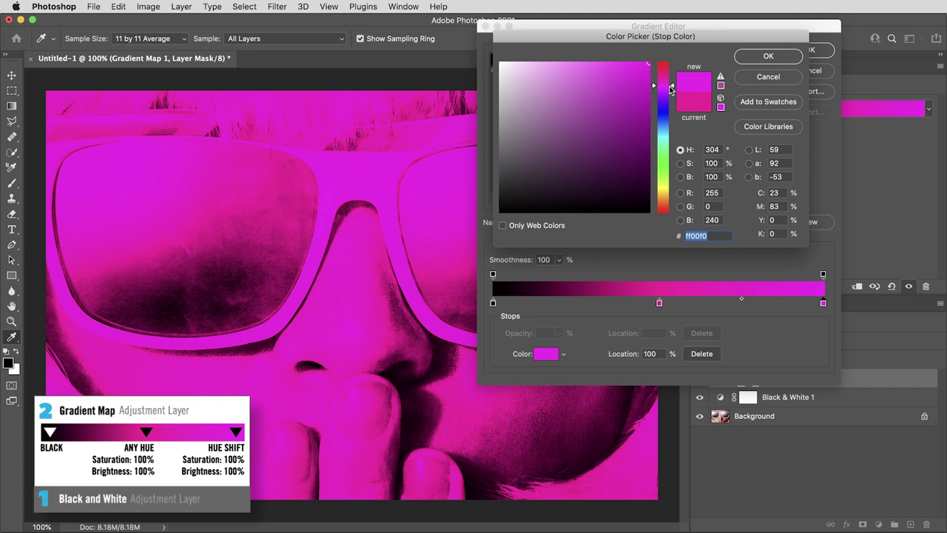
{"action": "left_click_drag", "start_coordinate": [671, 87], "coordinate": [672, 84]}
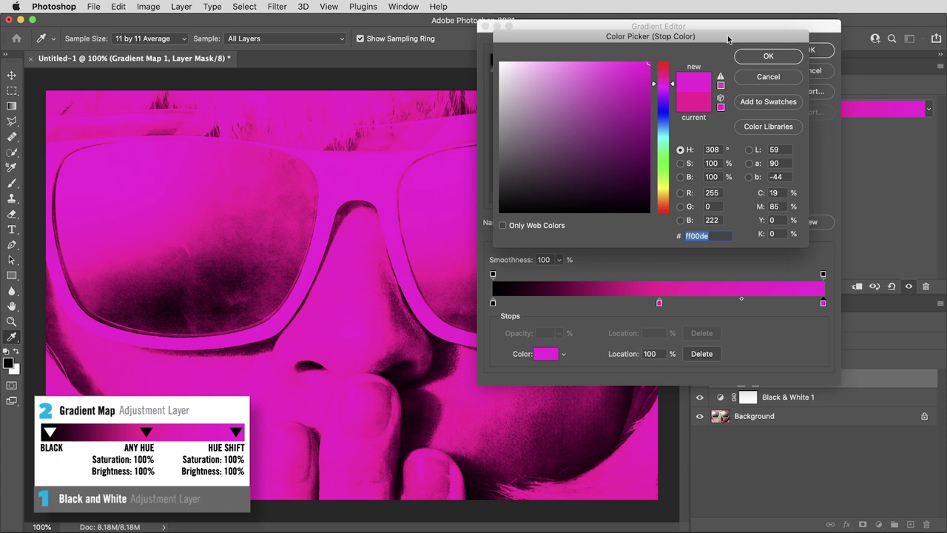
Step: Keep the ff00de end colour and darken the 50% stop to d90085 at 85% brightness
{"action": "left_click", "coordinate": [764, 57]}
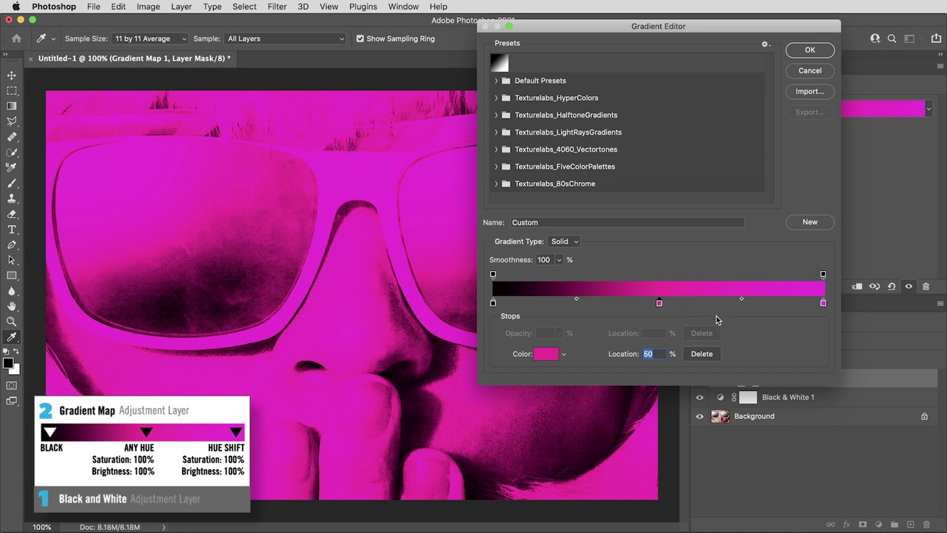
{"action": "left_click", "coordinate": [547, 354]}
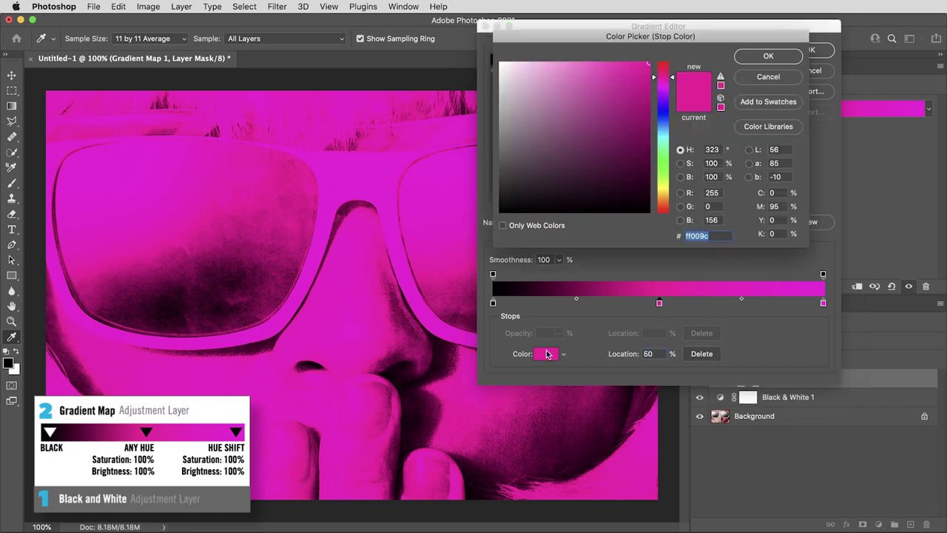
{"action": "left_click", "coordinate": [651, 82]}
{"action": "left_click_drag", "start_coordinate": [651, 82], "coordinate": [651, 84]}
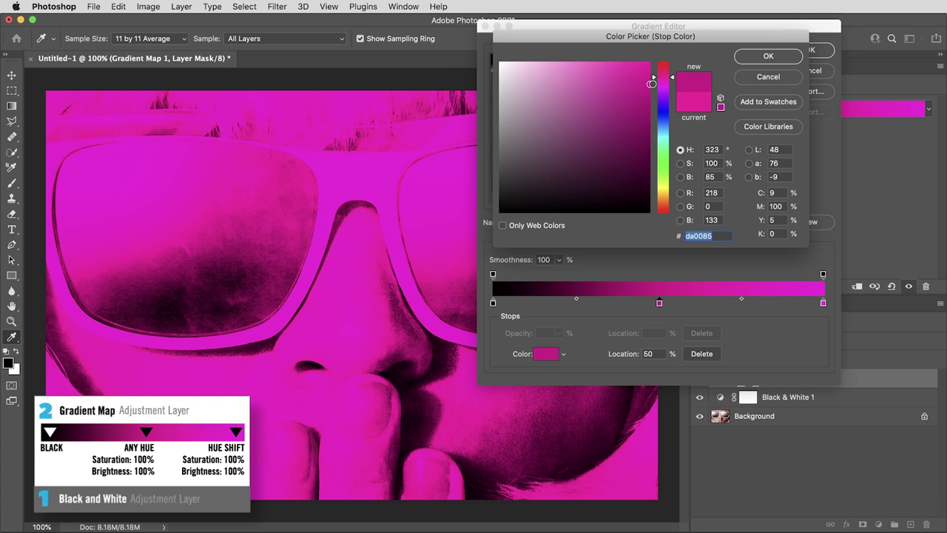
{"action": "double_click", "coordinate": [711, 176]}
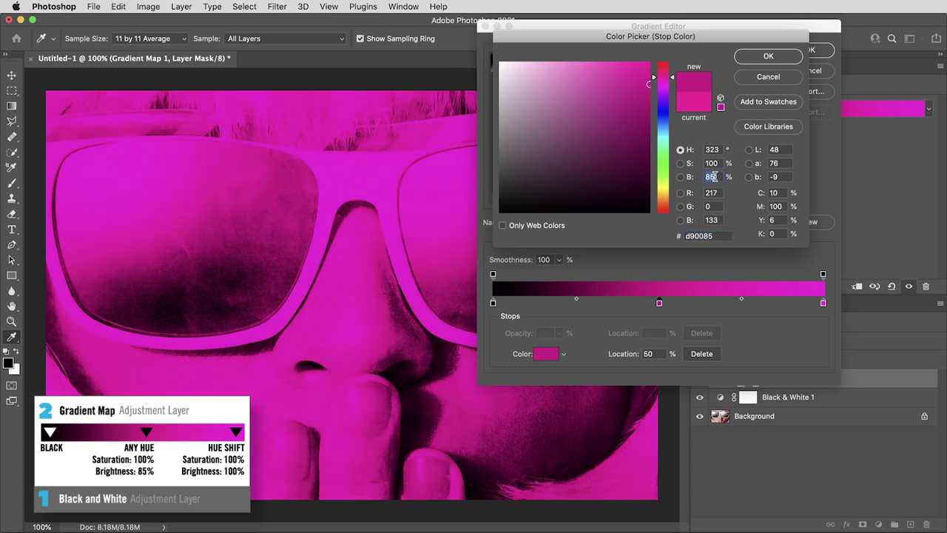
{"action": "left_click", "coordinate": [767, 57]}
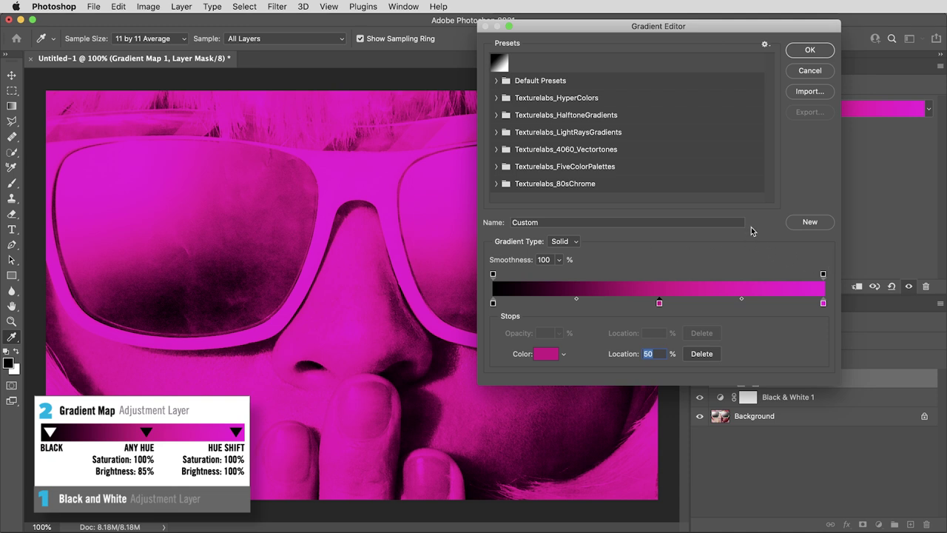
Step: Preview the Texturelabs_HyperColors presets and commit the black-to-magenta gradient to Gradient Map 1
{"action": "left_click", "coordinate": [497, 98]}
{"action": "left_click", "coordinate": [511, 116]}
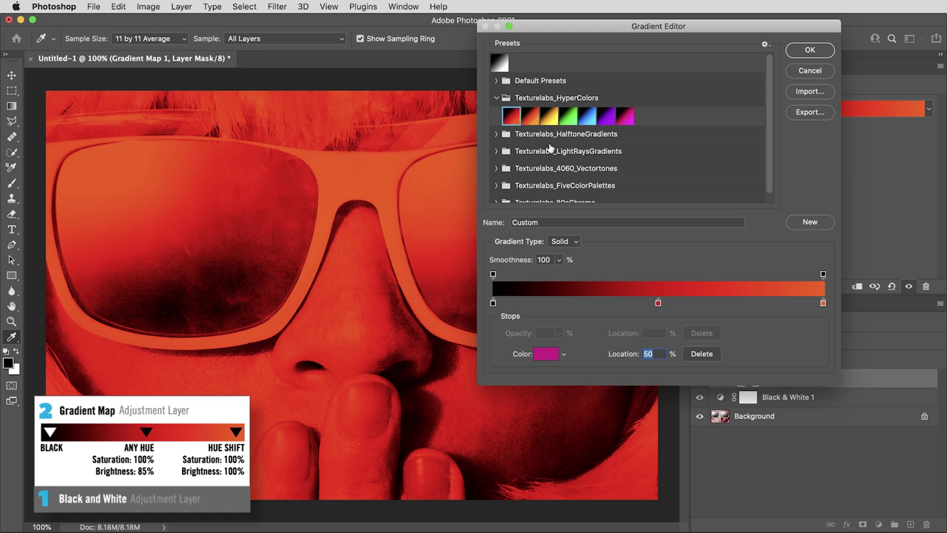
{"action": "left_click", "coordinate": [571, 120]}
{"action": "left_click", "coordinate": [606, 120]}
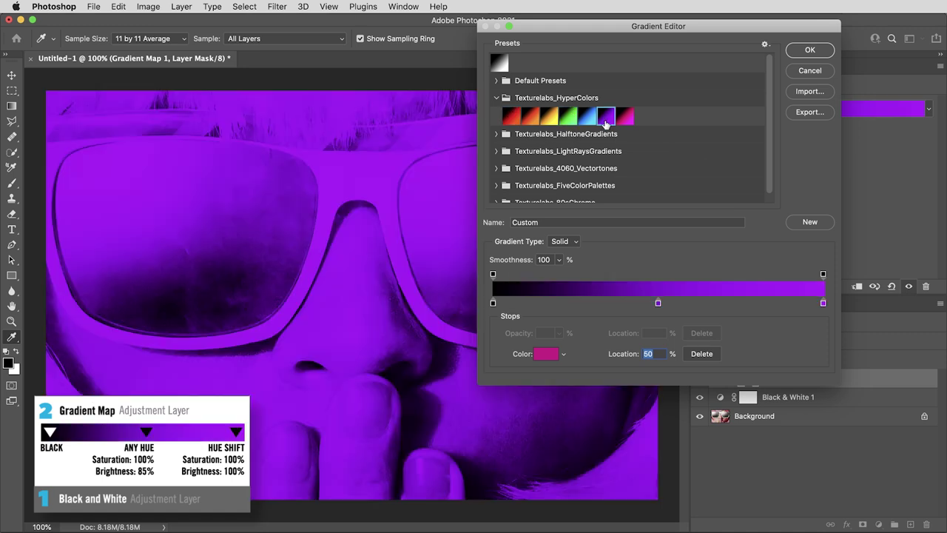
{"action": "left_click", "coordinate": [589, 120]}
{"action": "left_click", "coordinate": [625, 118]}
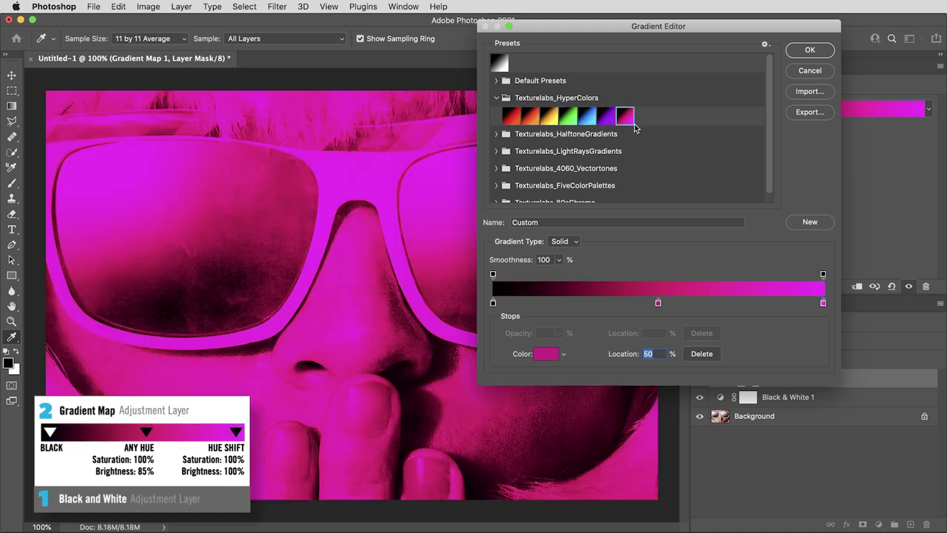
{"action": "left_click", "coordinate": [810, 51]}
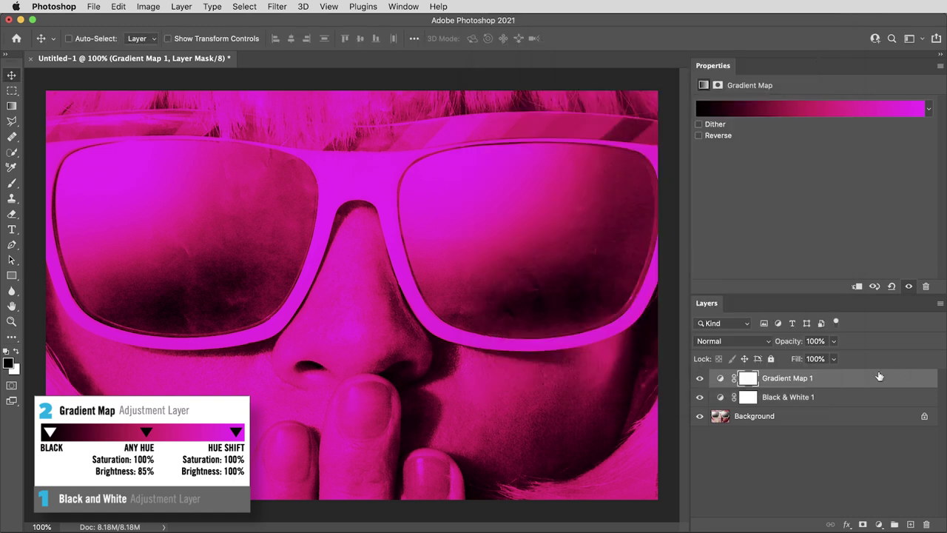
Step: In Gradient Map 1's Blend If, split the Underlying Layer black slider to 0/127
{"action": "double_click", "coordinate": [831, 378]}
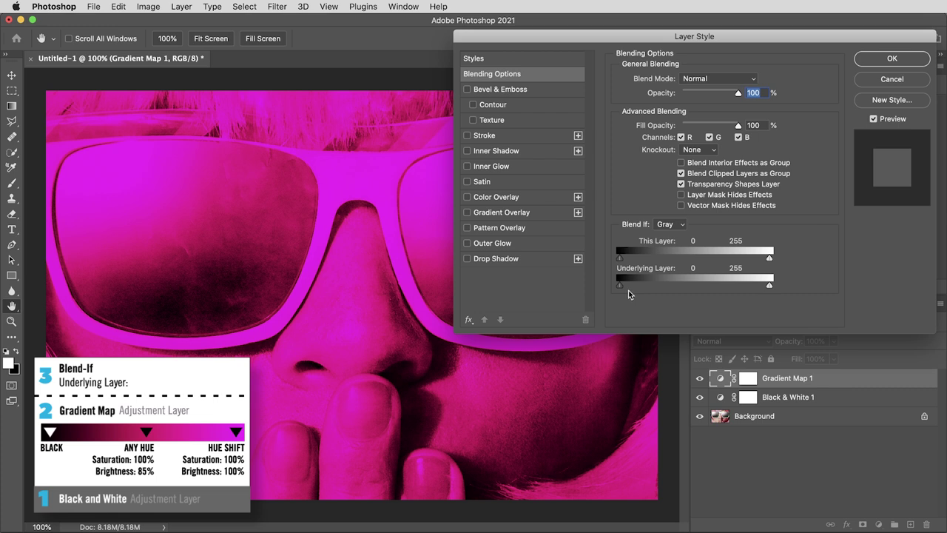
{"action": "key", "text": "alt"}
{"action": "left_click_drag", "start_coordinate": [620, 287], "coordinate": [694, 288]}
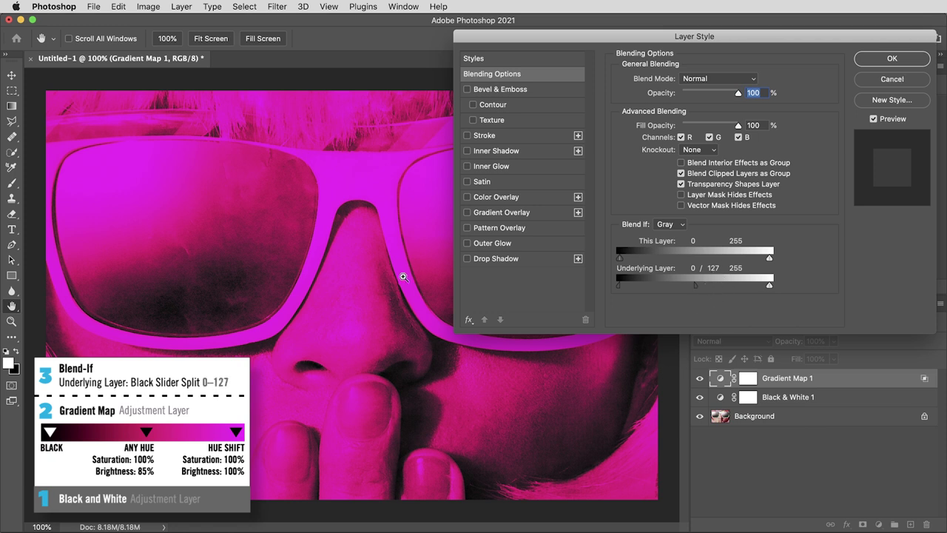
{"action": "key", "text": "super+plus"}
{"action": "key", "text": "super+plus"}
Step: Inspect the nose and face shadows with the 0/127 Blend If split toggled off and on, then accept it
{"action": "scroll", "coordinate": [284, 275], "scroll_direction": "right", "scroll_amount": 5}
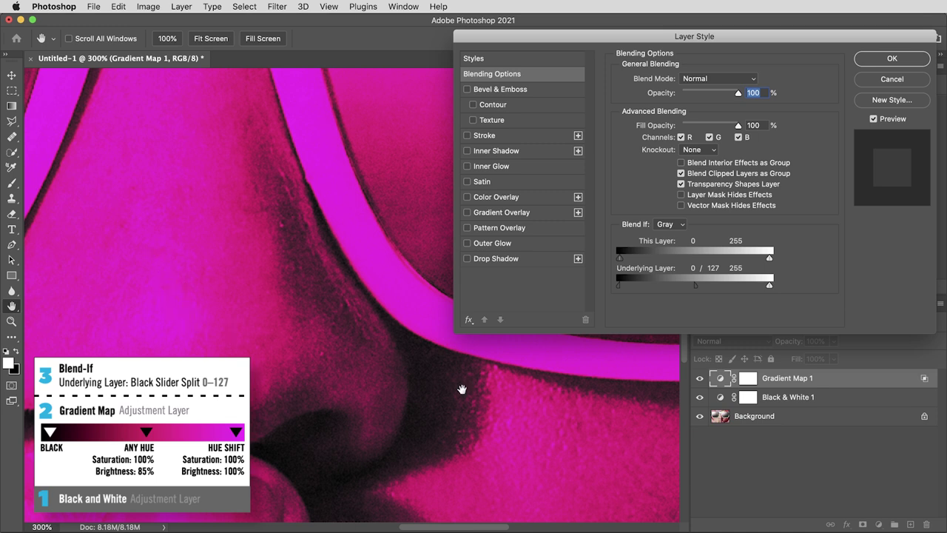
{"action": "scroll", "coordinate": [361, 361], "scroll_direction": "up", "scroll_amount": 3}
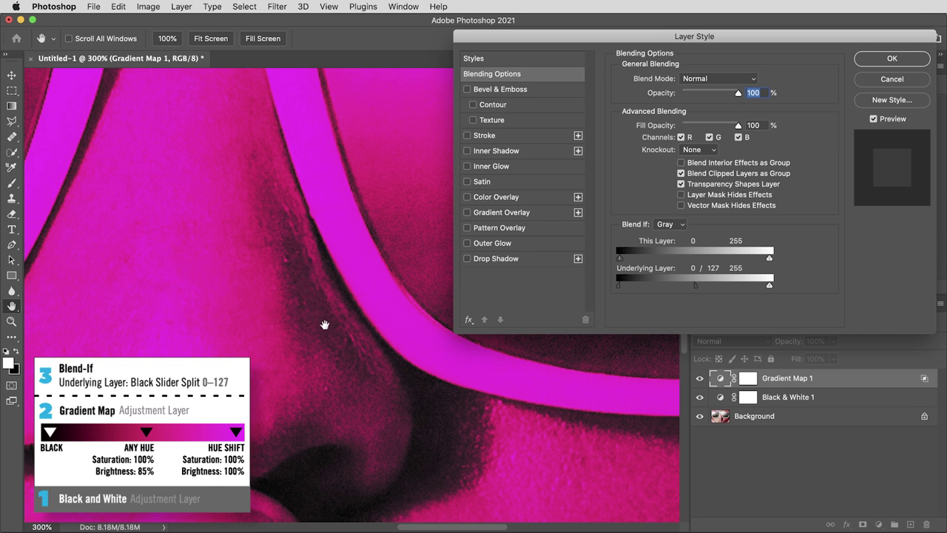
{"action": "left_click_drag", "start_coordinate": [321, 317], "coordinate": [303, 301]}
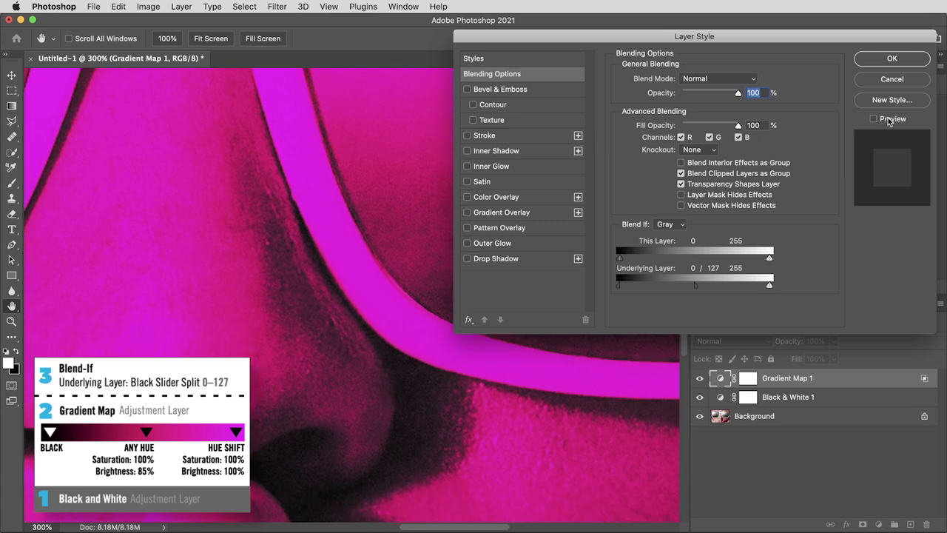
{"action": "left_click_drag", "start_coordinate": [389, 336], "coordinate": [338, 285]}
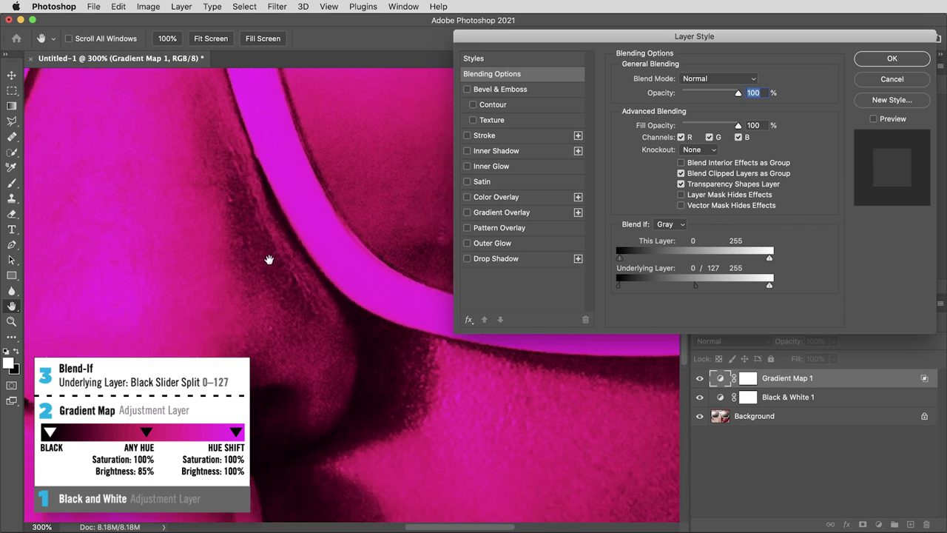
{"action": "left_click", "coordinate": [891, 119]}
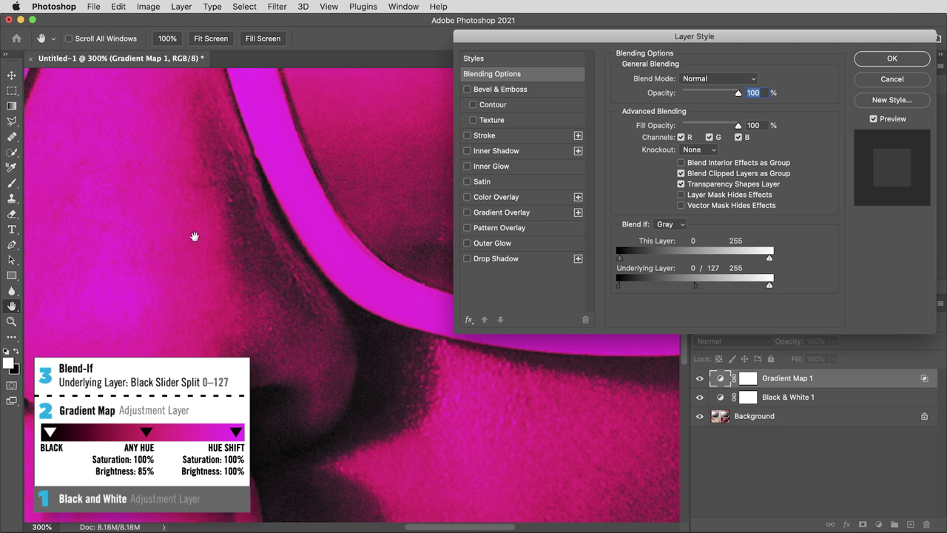
{"action": "left_click_drag", "start_coordinate": [195, 236], "coordinate": [213, 259]}
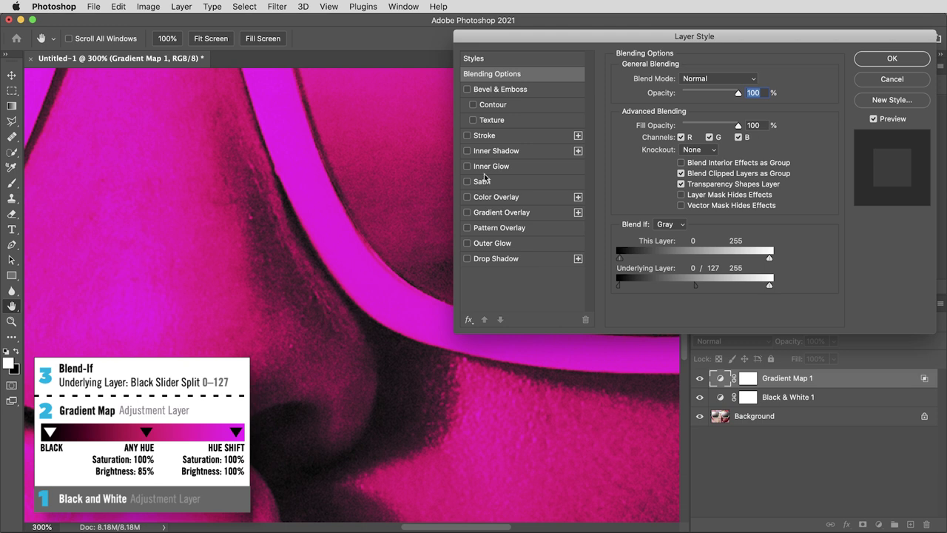
{"action": "left_click", "coordinate": [885, 62]}
Step: Zoom in and trace a Magnetic Lasso selection around both sunglasses lenses
{"action": "key", "text": "super+1"}
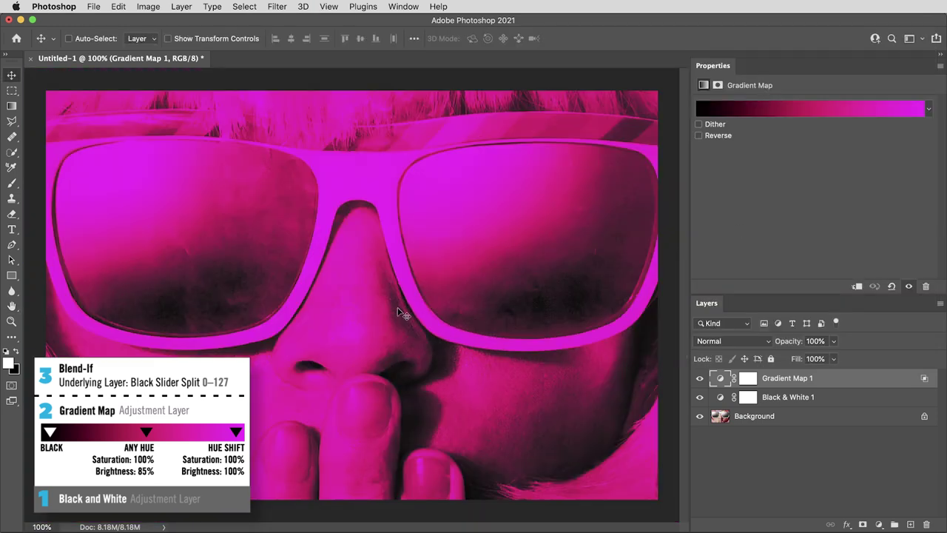
{"action": "key", "text": "z"}
{"action": "left_click_drag", "start_coordinate": [111, 204], "coordinate": [149, 204]}
{"action": "key", "text": "l"}
{"action": "left_click", "coordinate": [606, 201]}
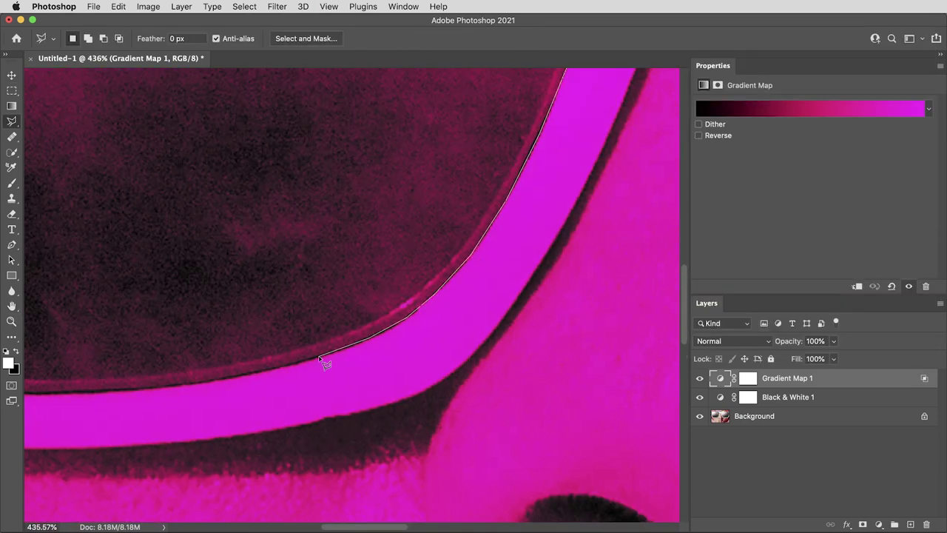
{"action": "scroll", "coordinate": [136, 207], "scroll_direction": "up", "scroll_amount": 10}
{"action": "scroll", "coordinate": [560, 143], "scroll_direction": "right", "scroll_amount": 10}
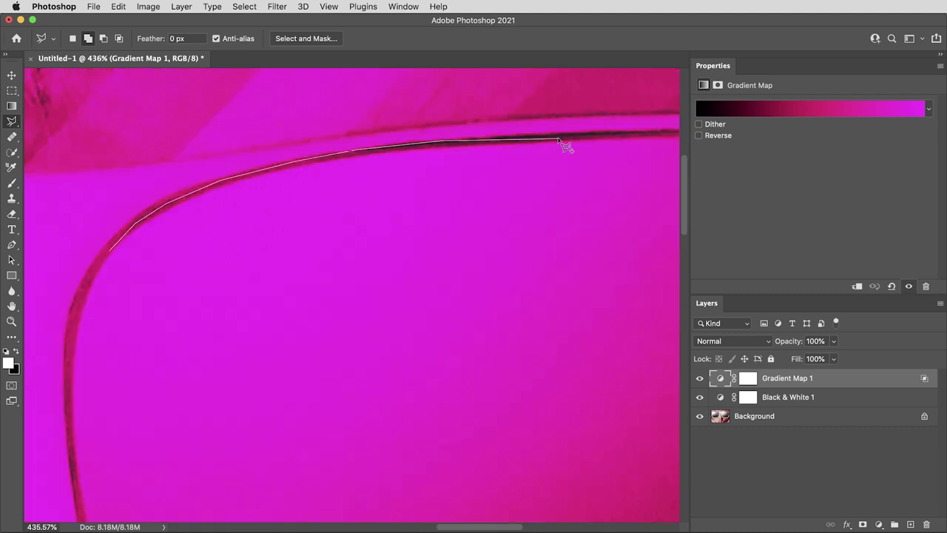
{"action": "scroll", "coordinate": [501, 335], "scroll_direction": "down", "scroll_amount": 10}
{"action": "scroll", "coordinate": [239, 408], "scroll_direction": "left", "scroll_amount": 15}
{"action": "scroll", "coordinate": [63, 258], "scroll_direction": "up", "scroll_amount": 15}
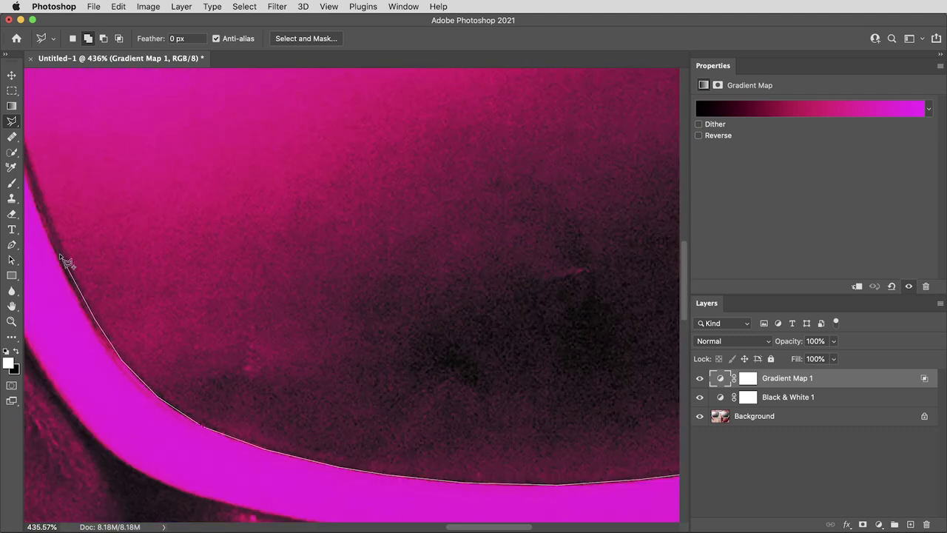
{"action": "left_click", "coordinate": [167, 184]}
Step: Fill the lens selection with black on Gradient Map 1's layer mask, then deselect
{"action": "key", "text": "super+1"}
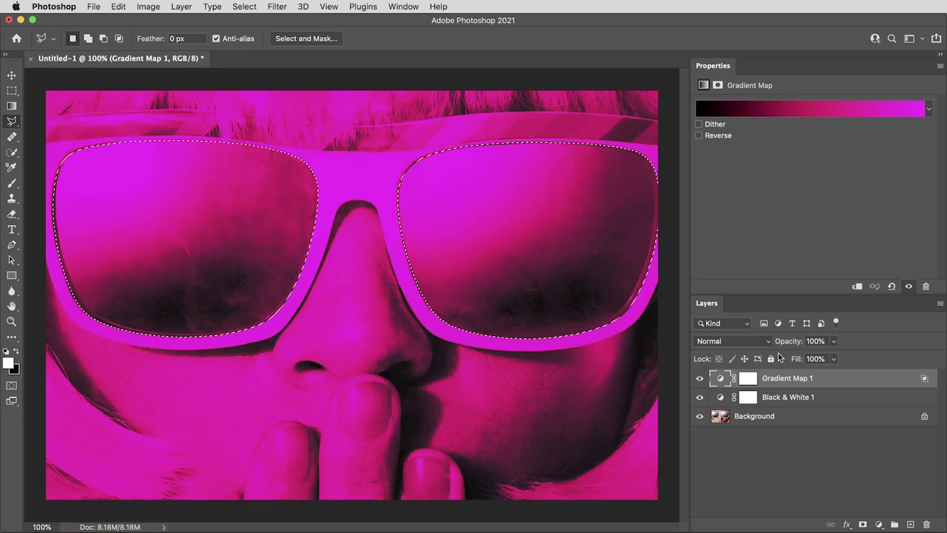
{"action": "left_click", "coordinate": [753, 379]}
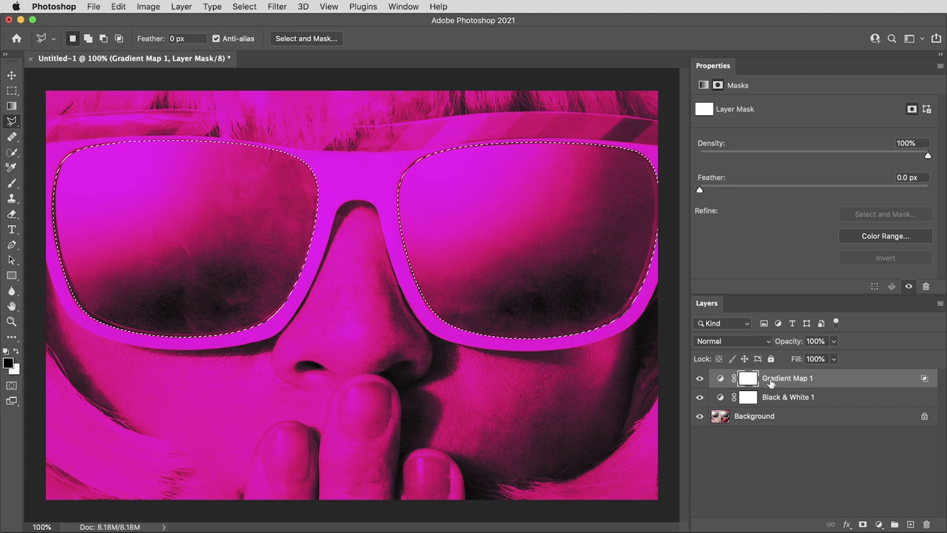
{"action": "key", "text": "alt+BackSpace"}
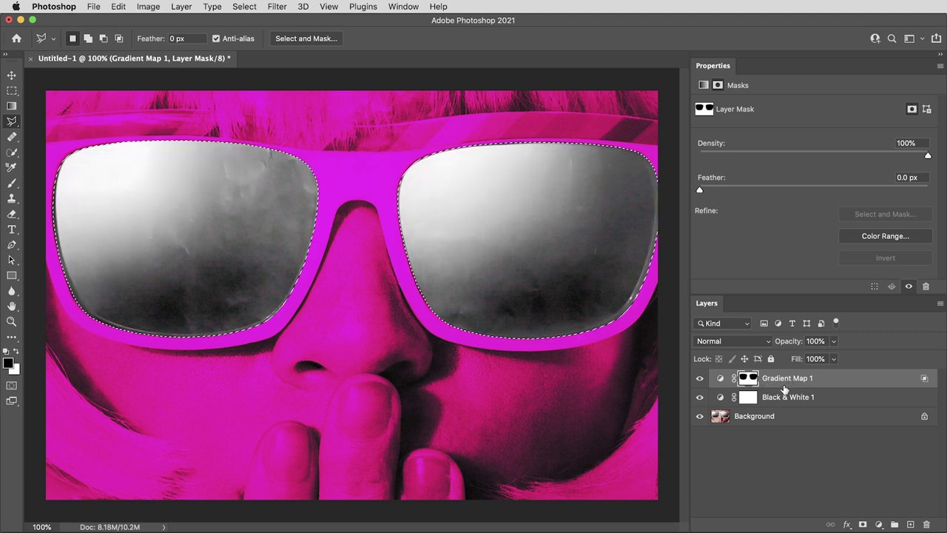
{"action": "key", "text": "super+d"}
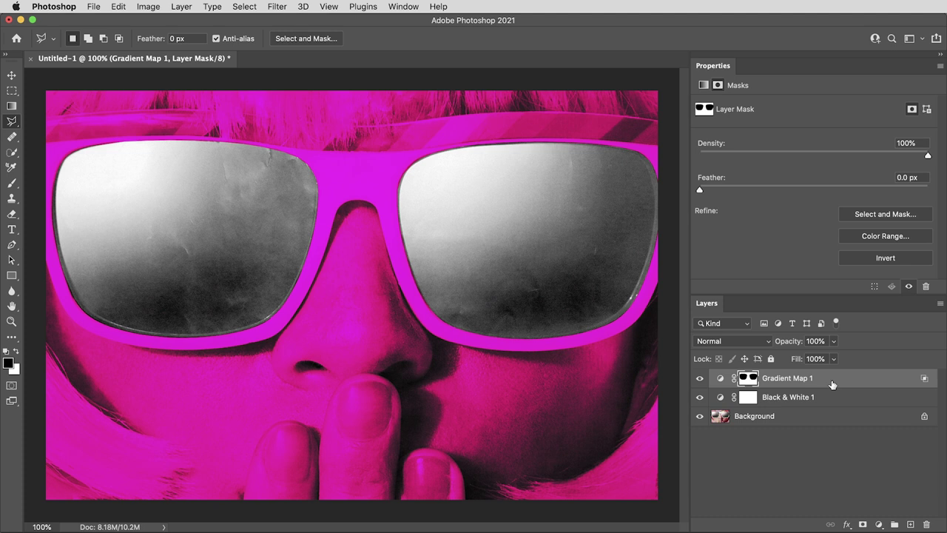
Step: Duplicate Gradient Map 1 and invert the copy's mask so it affects only the lenses
{"action": "key", "text": "super+j"}
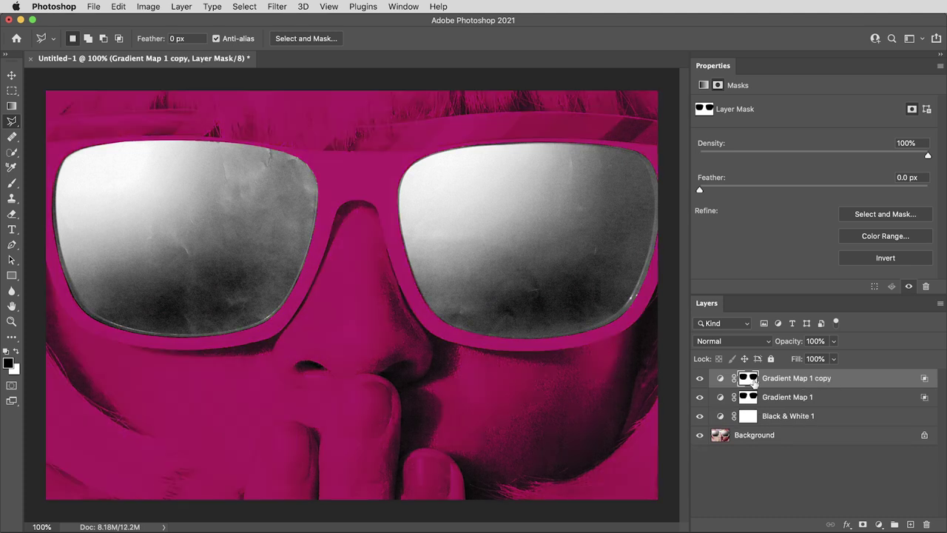
{"action": "key", "text": "super+i"}
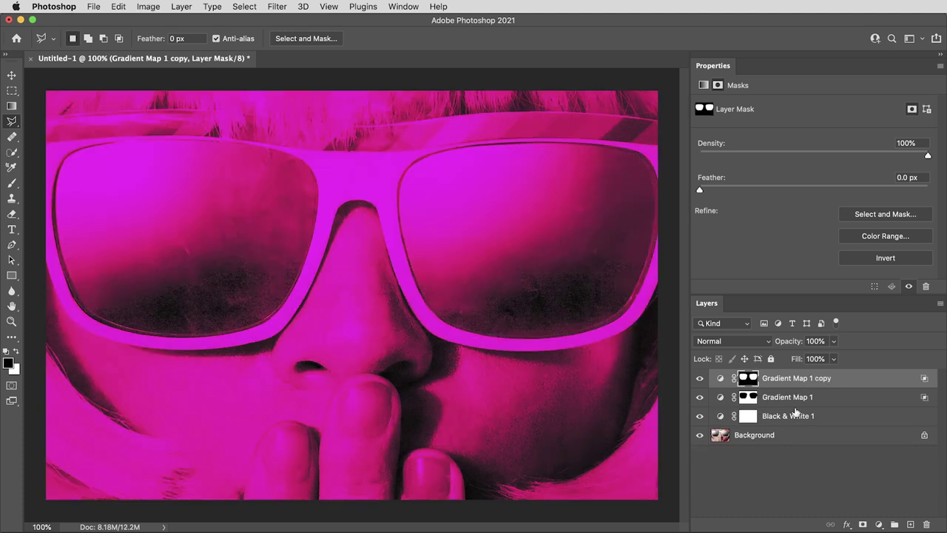
{"action": "left_click", "coordinate": [723, 379]}
Step: Preview red, yellow, green and purple Texturelabs_HyperColors gradients on the lenses, then apply the blue one
{"action": "left_click", "coordinate": [734, 112]}
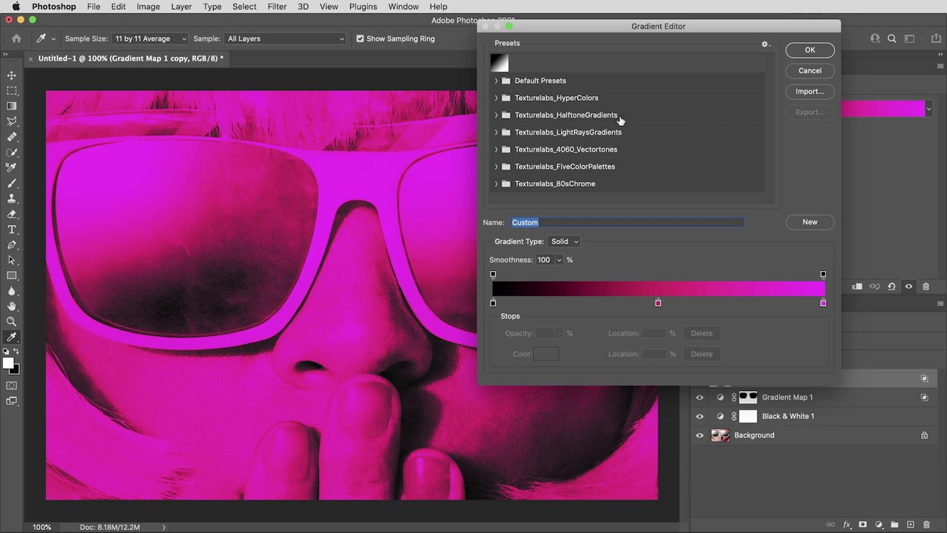
{"action": "left_click", "coordinate": [496, 97]}
{"action": "left_click", "coordinate": [510, 117]}
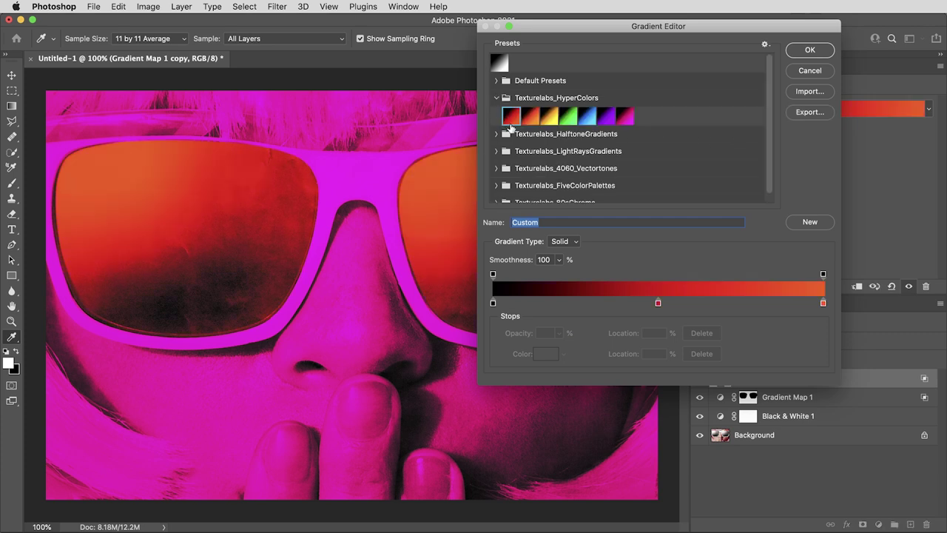
{"action": "left_click", "coordinate": [551, 120]}
{"action": "left_click", "coordinate": [565, 123]}
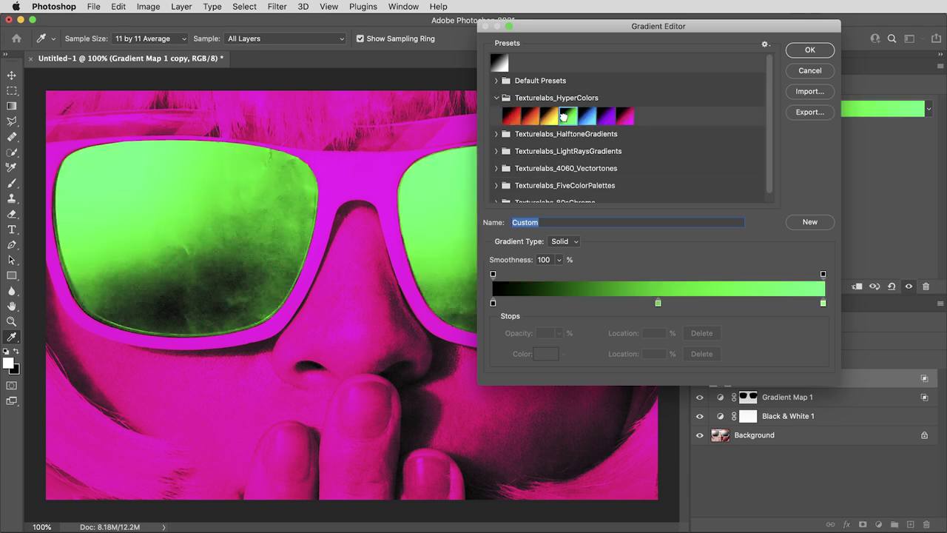
{"action": "left_click", "coordinate": [606, 119]}
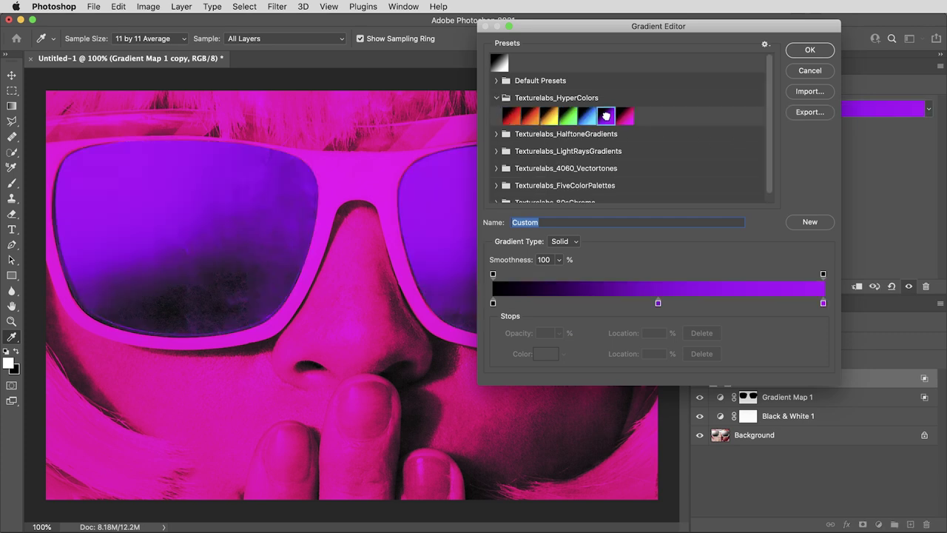
{"action": "left_click", "coordinate": [585, 122]}
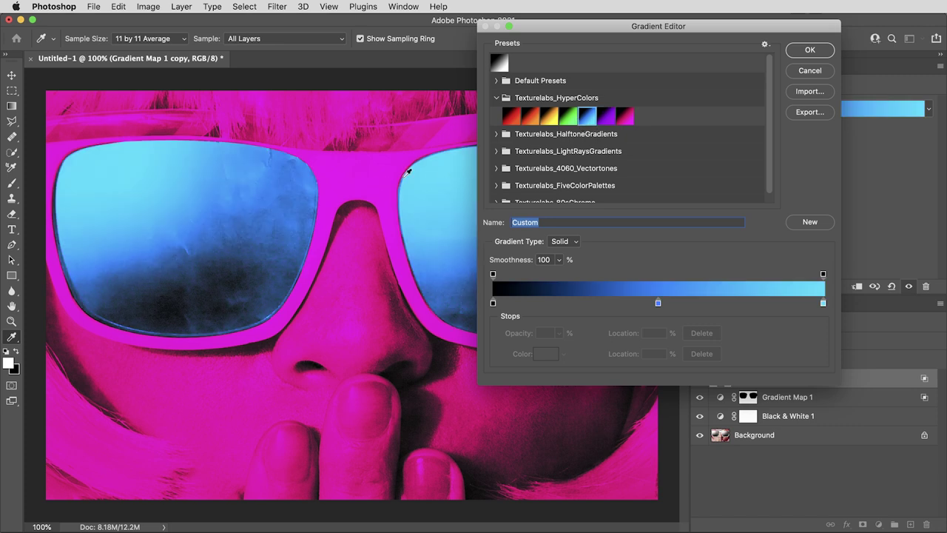